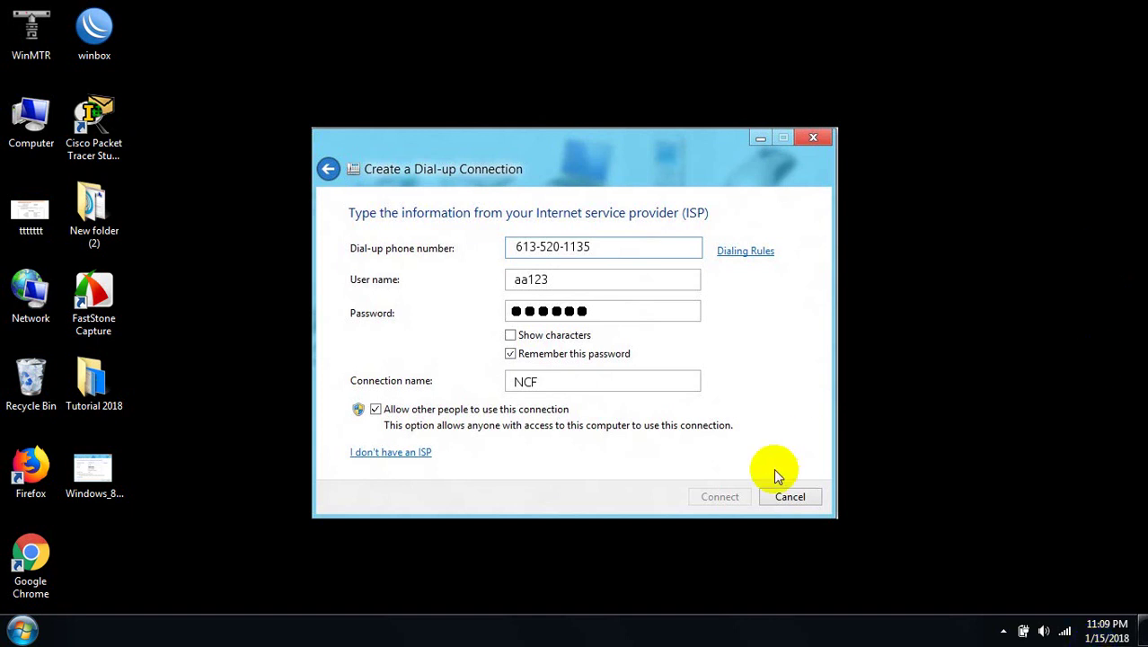
# Right-click the system tray network icon to show its shortcut options
pyautogui.rightClick(1065, 630)
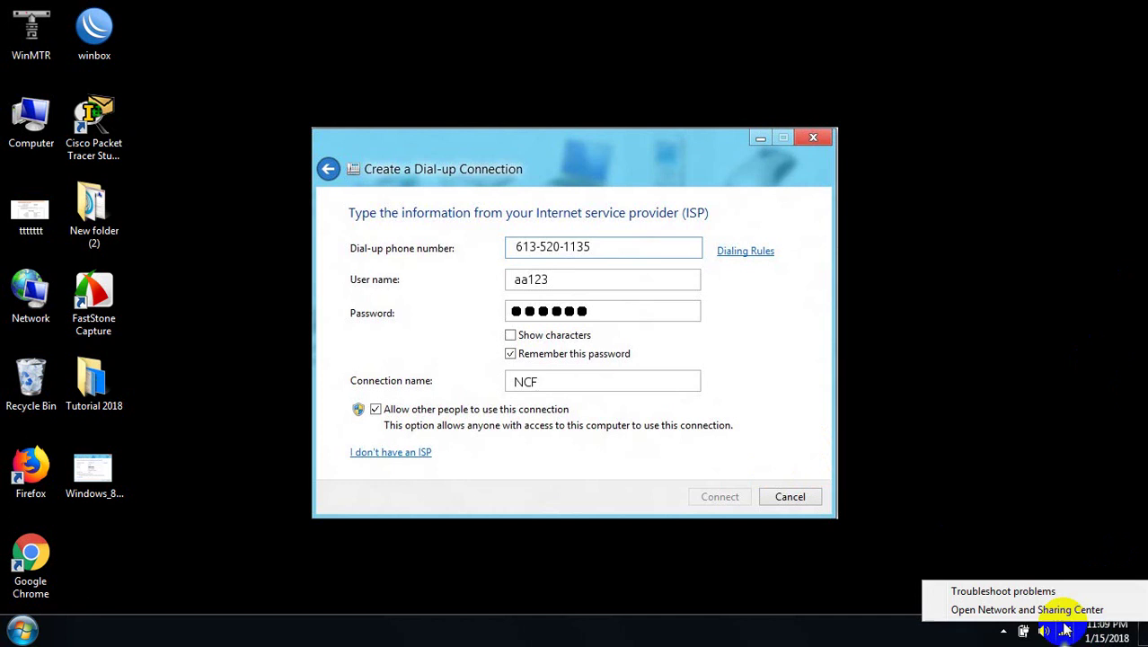
# Open the Network and Sharing Center and start a new Connect to the Internet setup despite already being online
pyautogui.click(1056, 610)
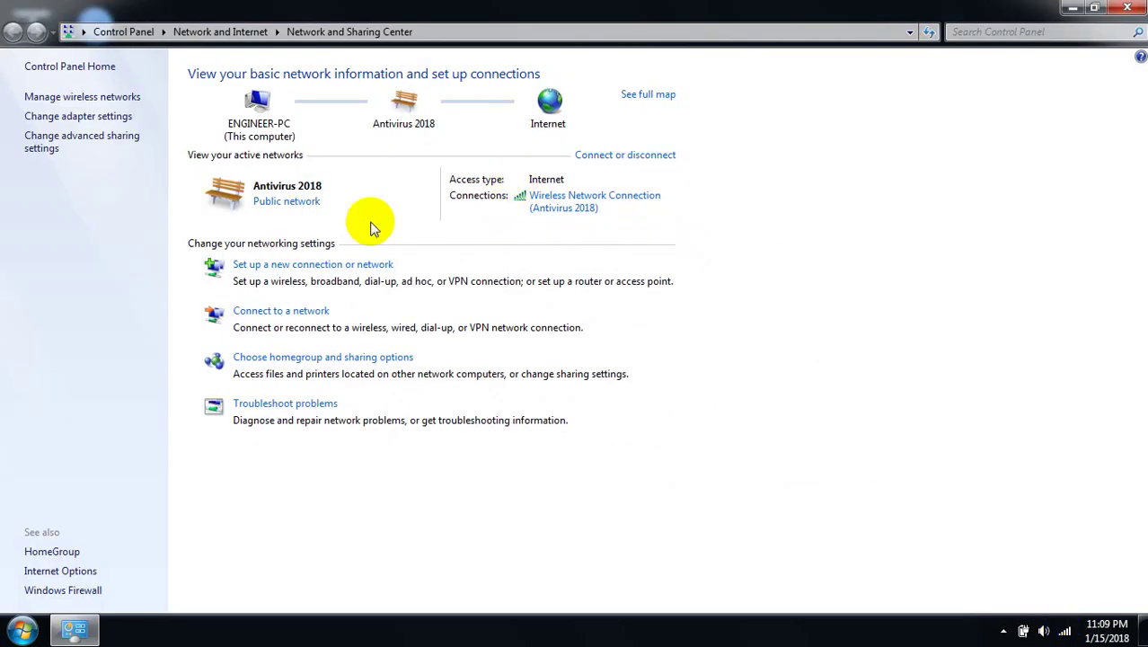
pyautogui.click(352, 265)
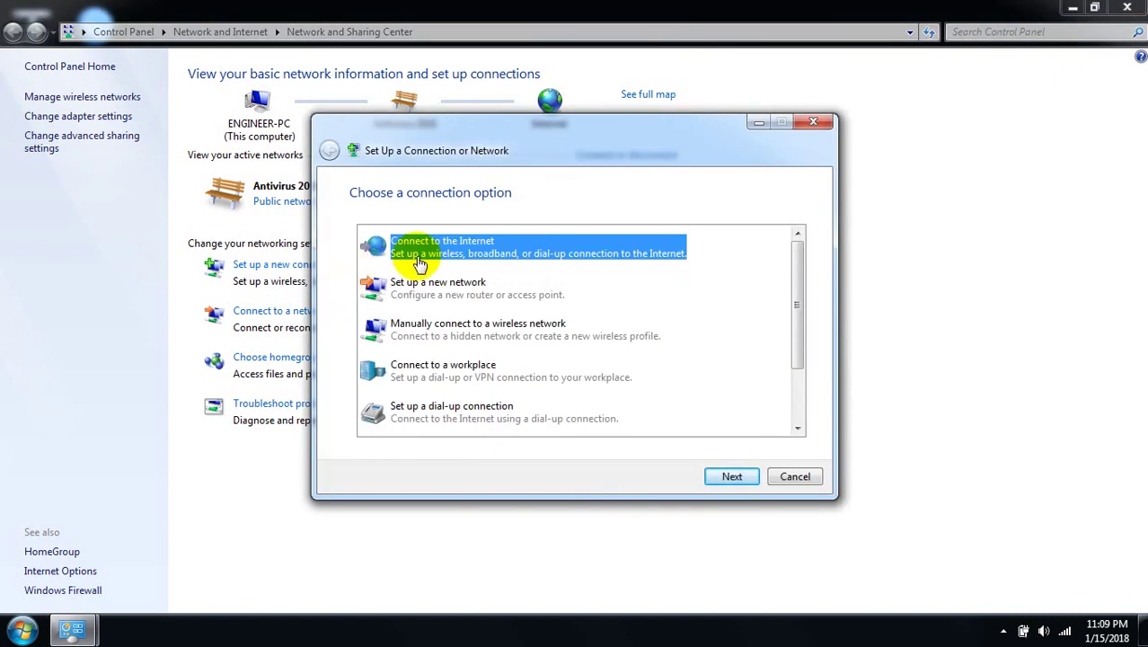
pyautogui.click(732, 477)
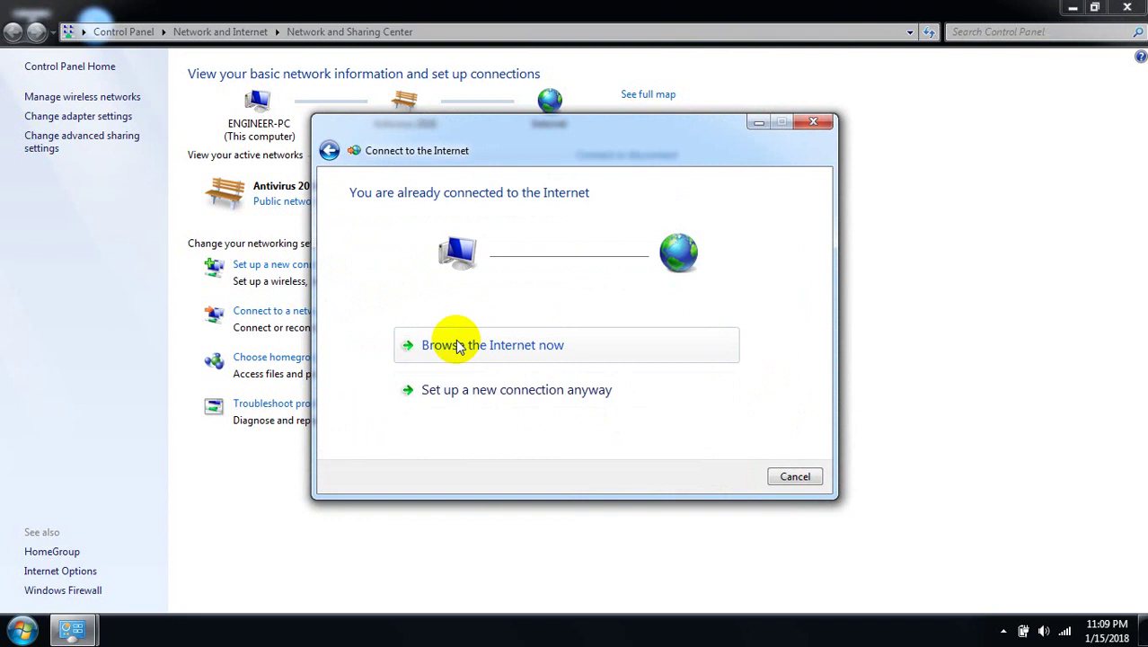
pyautogui.click(506, 390)
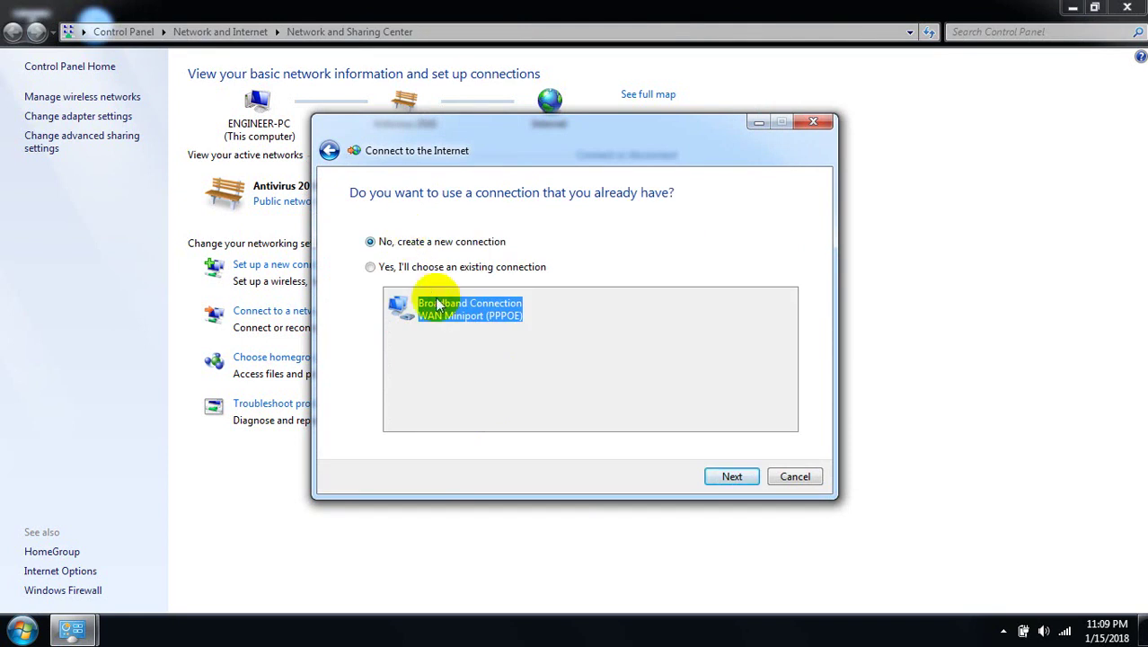
# Choose a new Broadband (PPPoE) connection instead of reusing the existing Broadband Connection
pyautogui.click(375, 275)
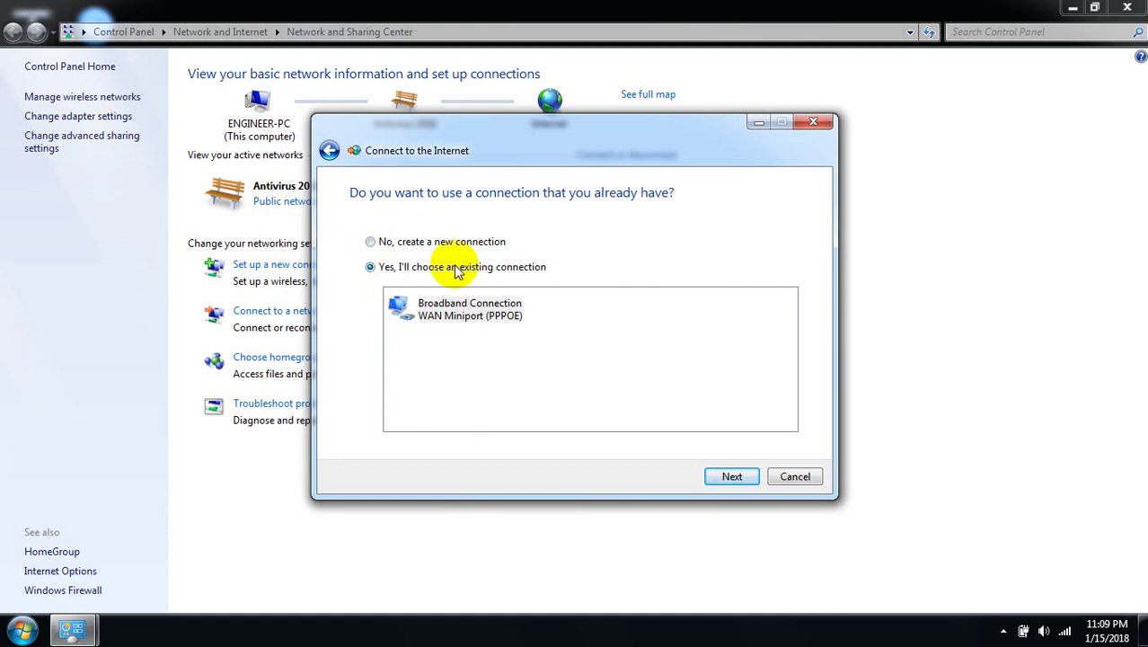
pyautogui.click(474, 312)
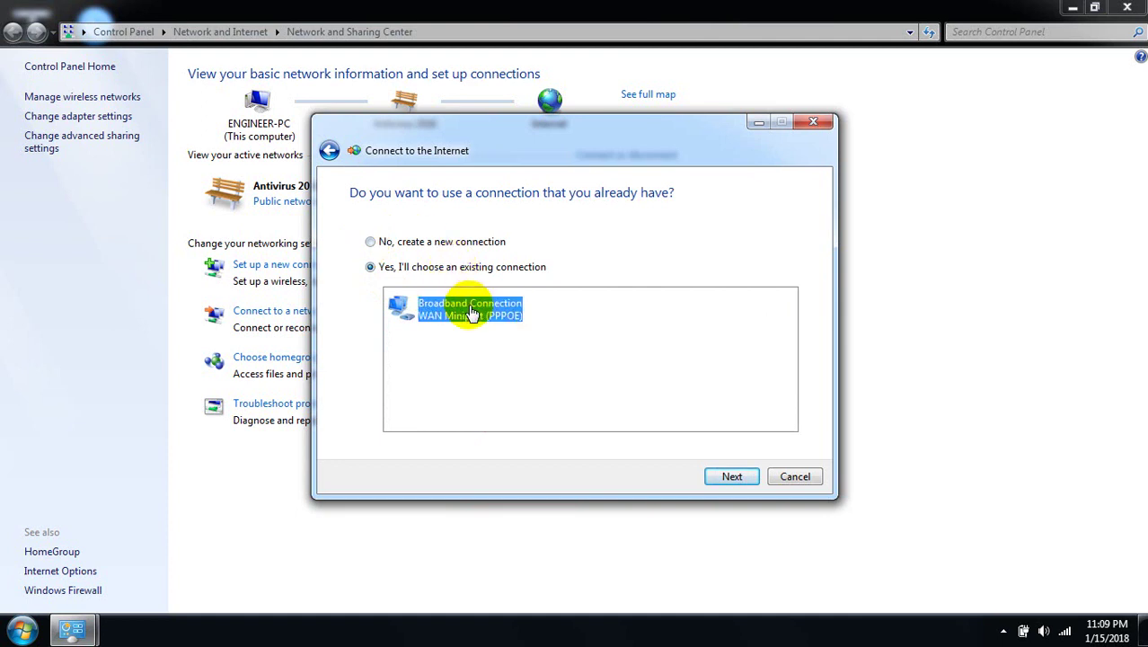
pyautogui.click(371, 244)
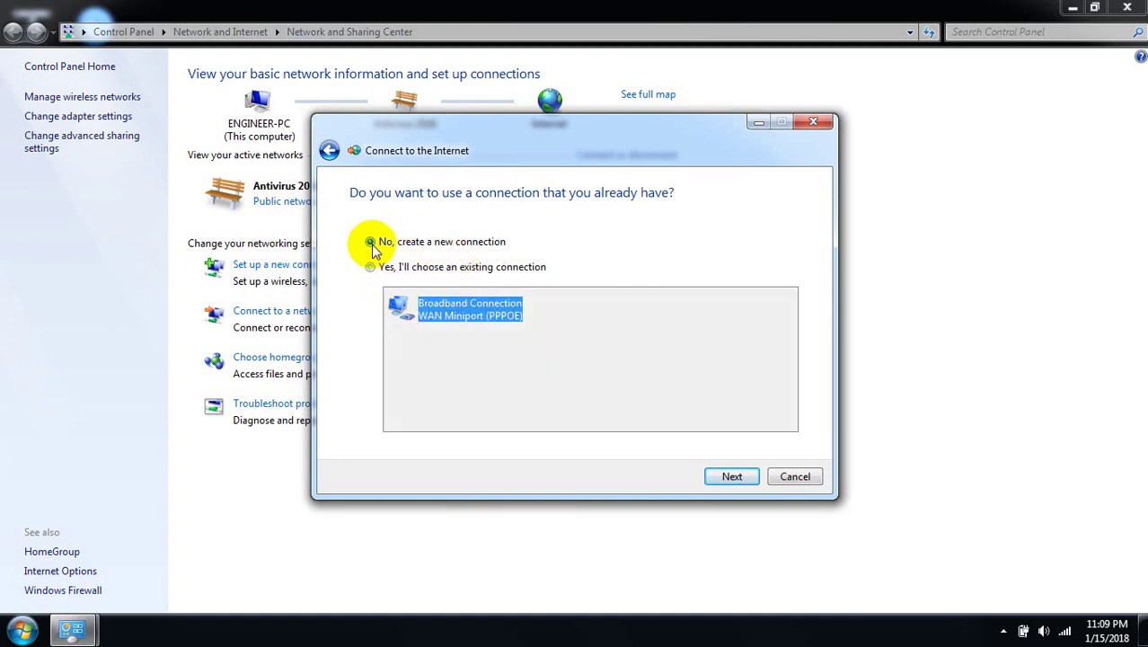
pyautogui.click(744, 481)
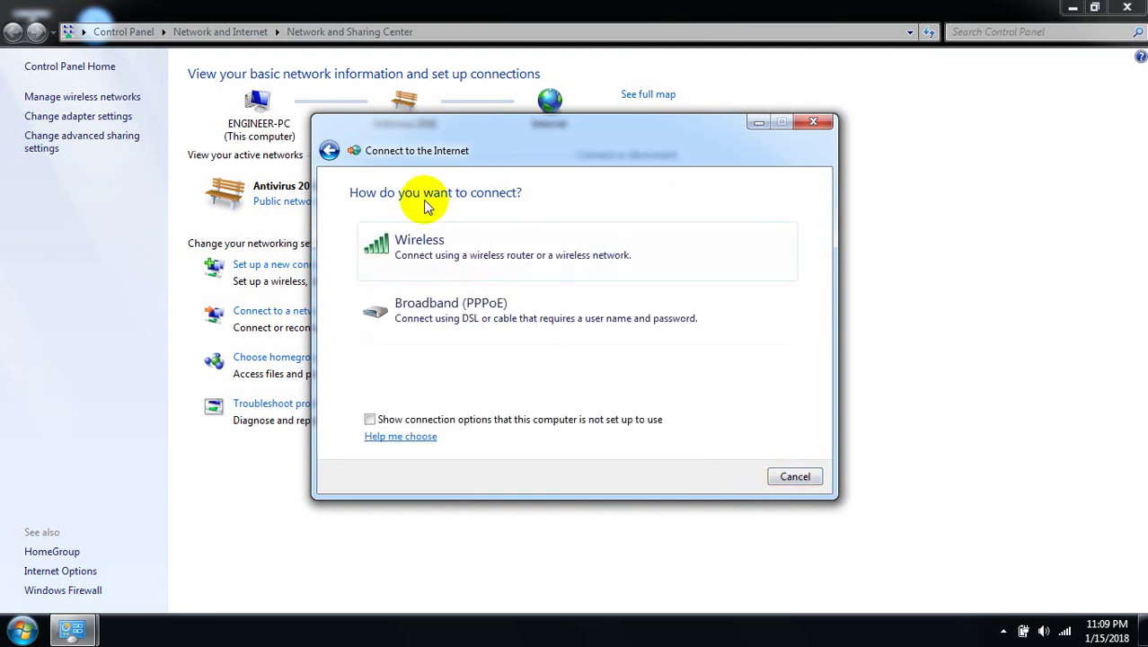
pyautogui.click(463, 309)
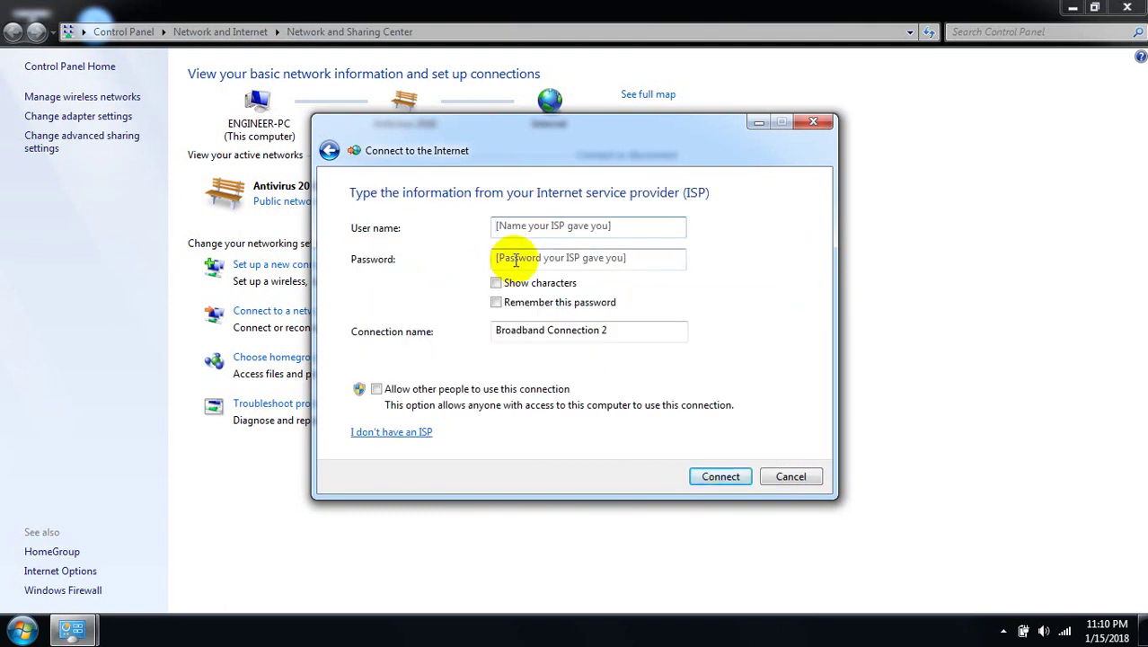
# Enter the ISP user name and password, check them with Show characters, and tick Remember this password
pyautogui.click(528, 229)
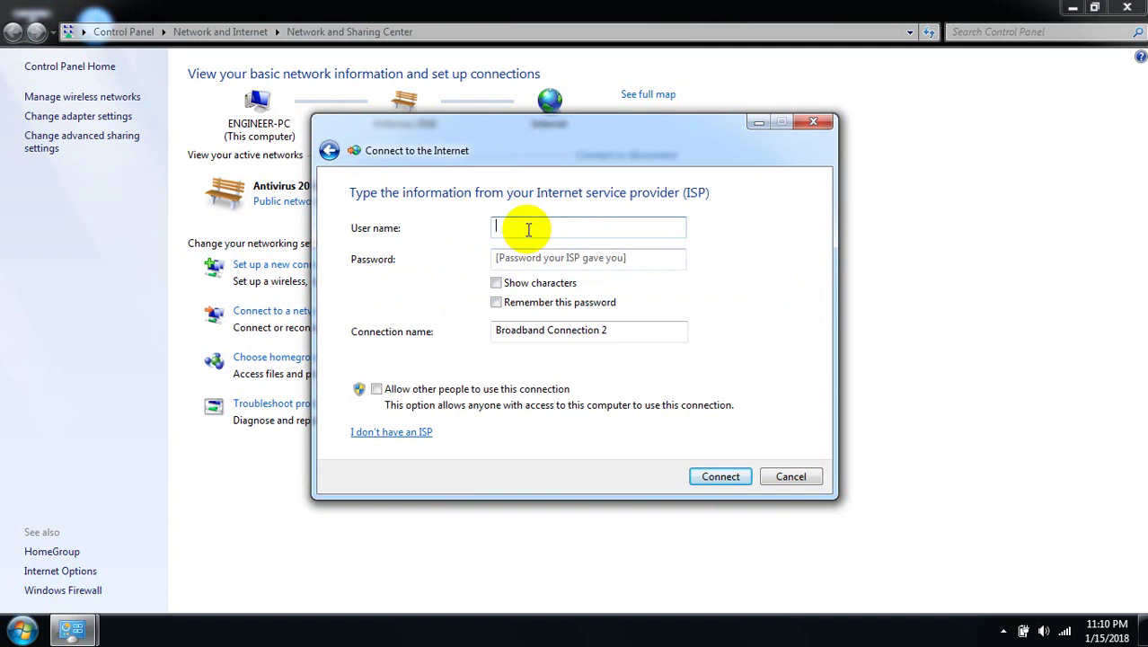
pyautogui.write('Networking BD')
pyautogui.click(528, 258)
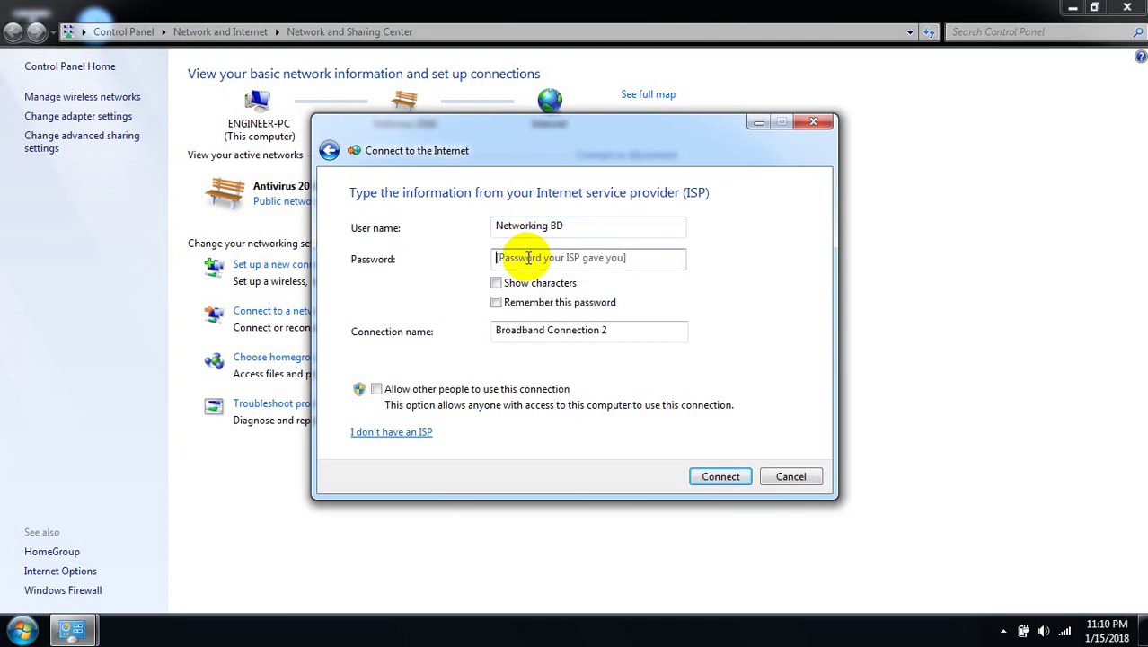
pyautogui.write('1234')
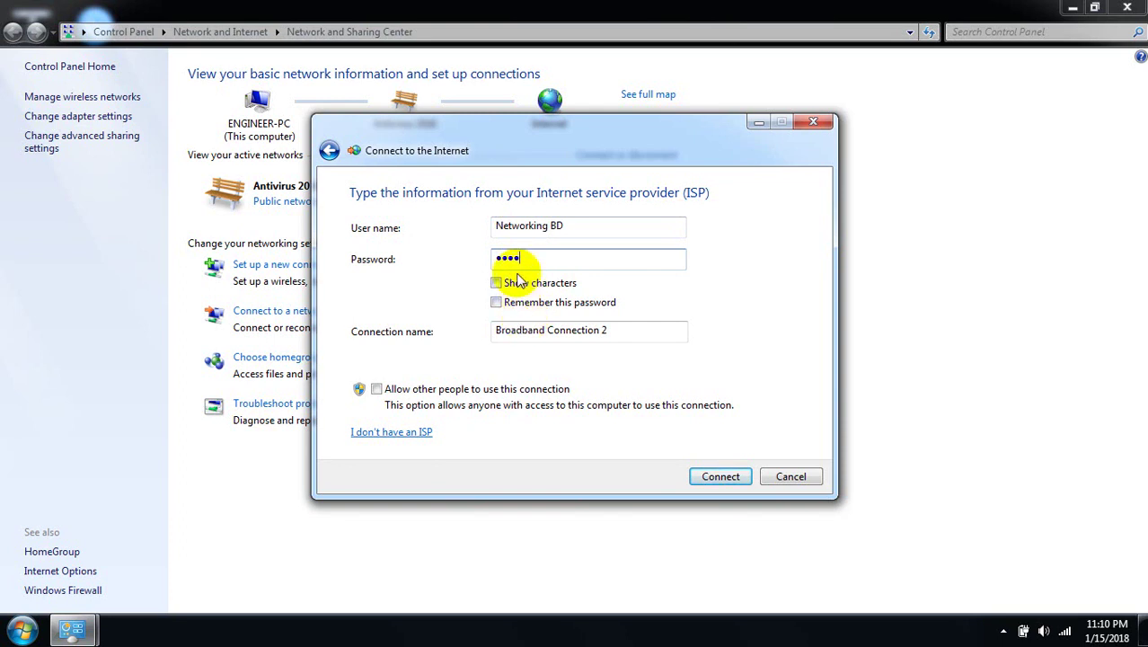
pyautogui.click(496, 284)
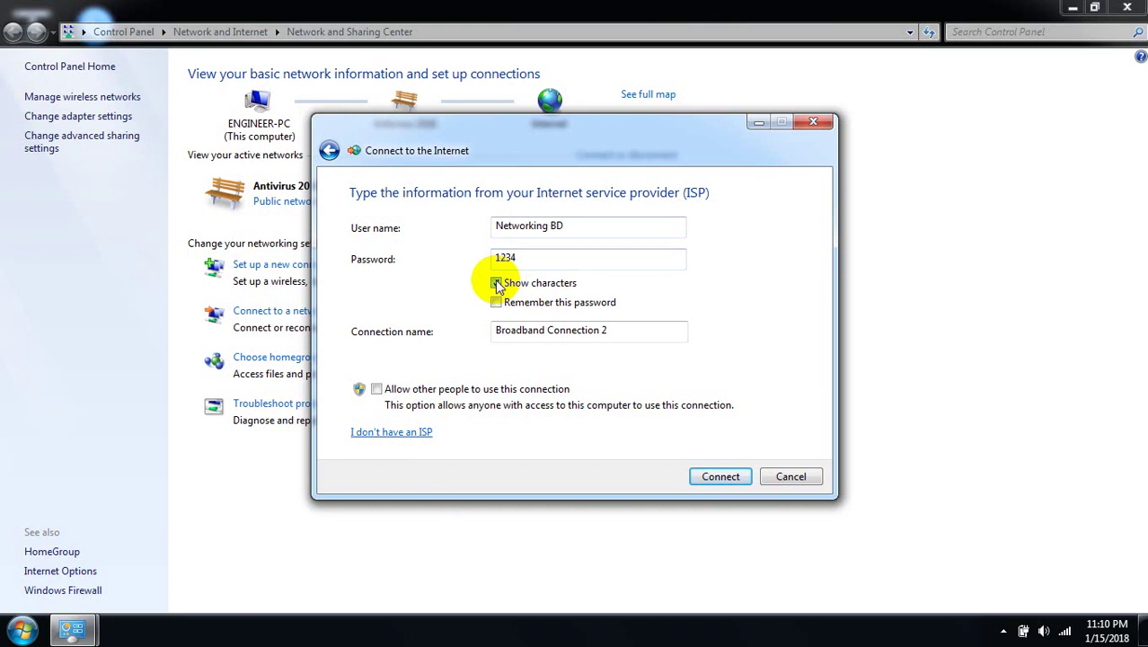
pyautogui.click(496, 284)
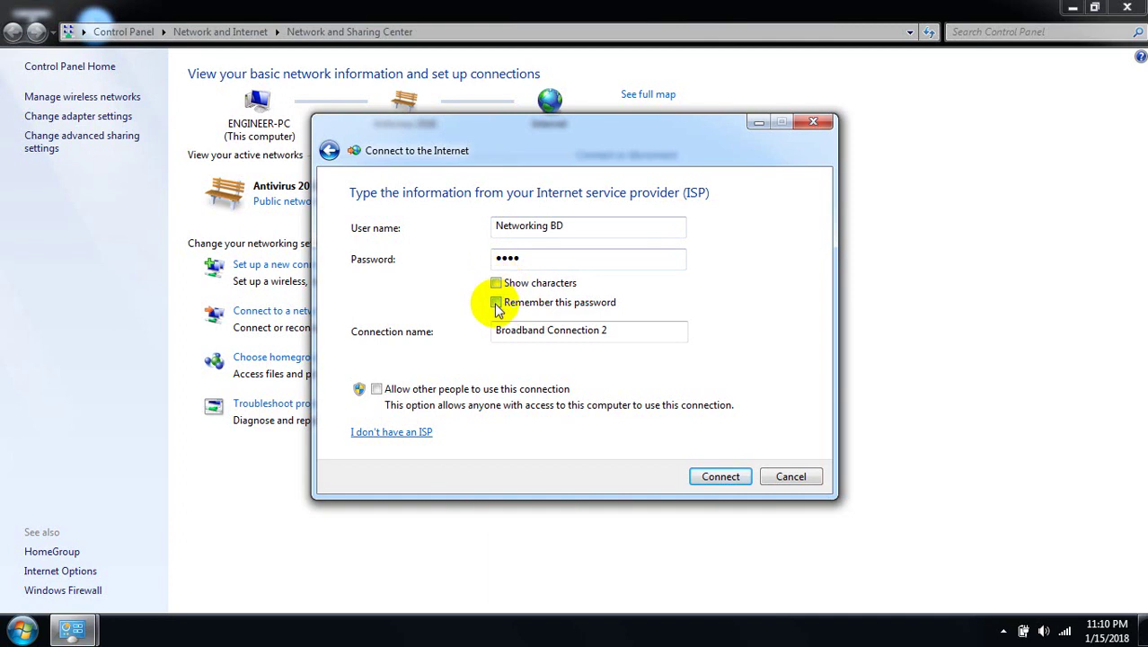
pyautogui.click(496, 303)
# Name the connection 'Networking BD', allow other people to use it, and start connecting
pyautogui.click(621, 331)
pyautogui.press('BackSpace')
pyautogui.press('BackSpace')
pyautogui.press('BackSpace')
pyautogui.press('BackSpace')
pyautogui.press('BackSpace')
pyautogui.press('BackSpace')
pyautogui.press('BackSpace')
pyautogui.press('BackSpace')
pyautogui.press('BackSpace')
pyautogui.press('BackSpace')
pyautogui.press('BackSpace')
pyautogui.press('BackSpace')
pyautogui.press('BackSpace')
pyautogui.press('BackSpace')
pyautogui.press('BackSpace')
pyautogui.press('BackSpace')
pyautogui.press('BackSpace')
pyautogui.press('BackSpace')
pyautogui.press('BackSpace')
pyautogui.press('BackSpace')
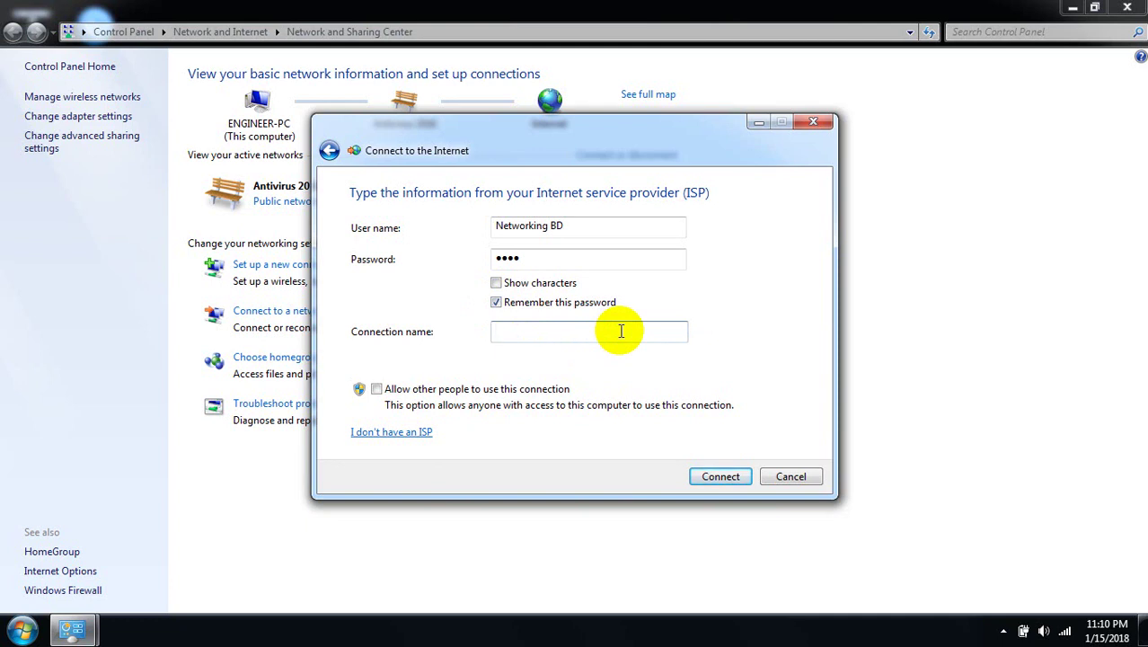
pyautogui.write('Networking Bd')
pyautogui.press('BackSpace')
pyautogui.write('D')
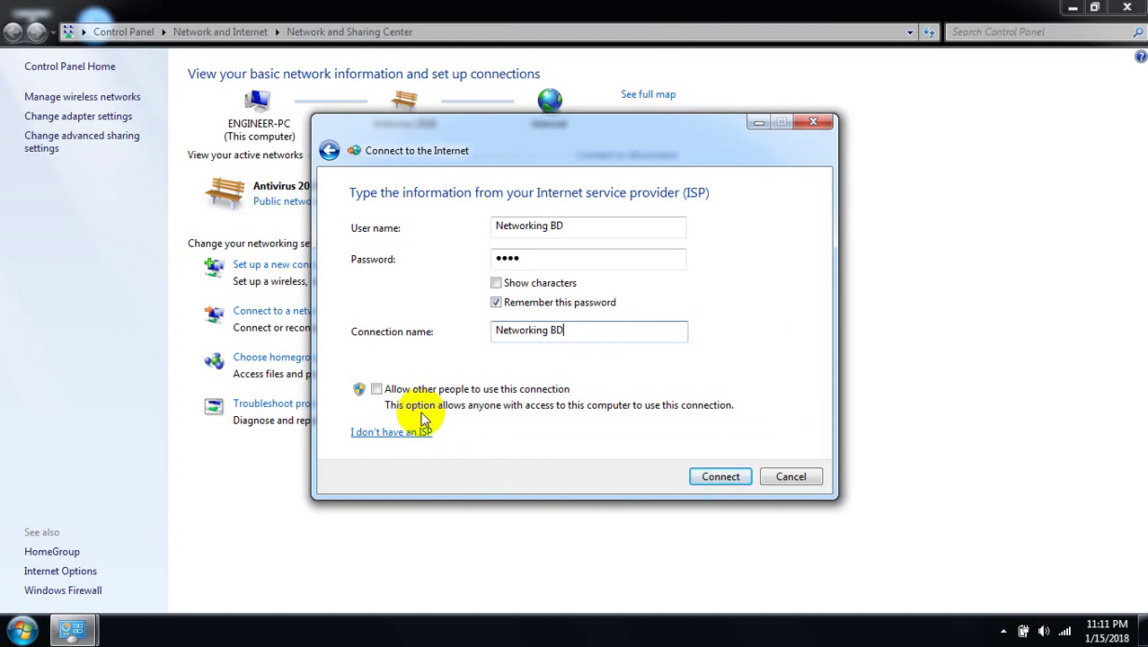
pyautogui.click(377, 390)
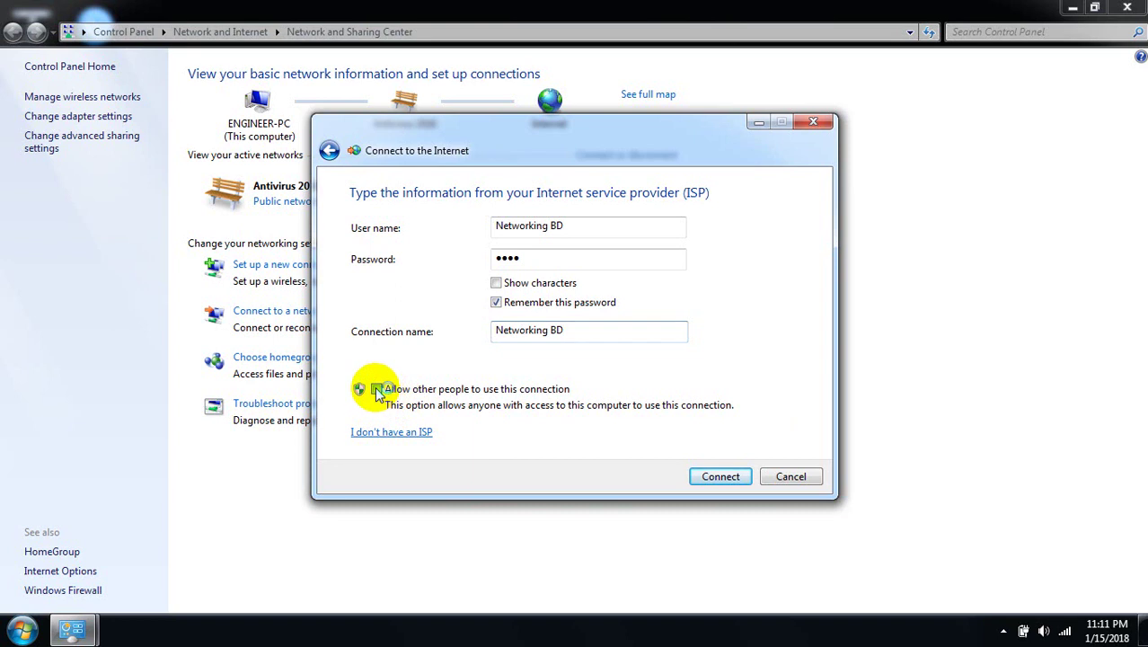
pyautogui.click(719, 476)
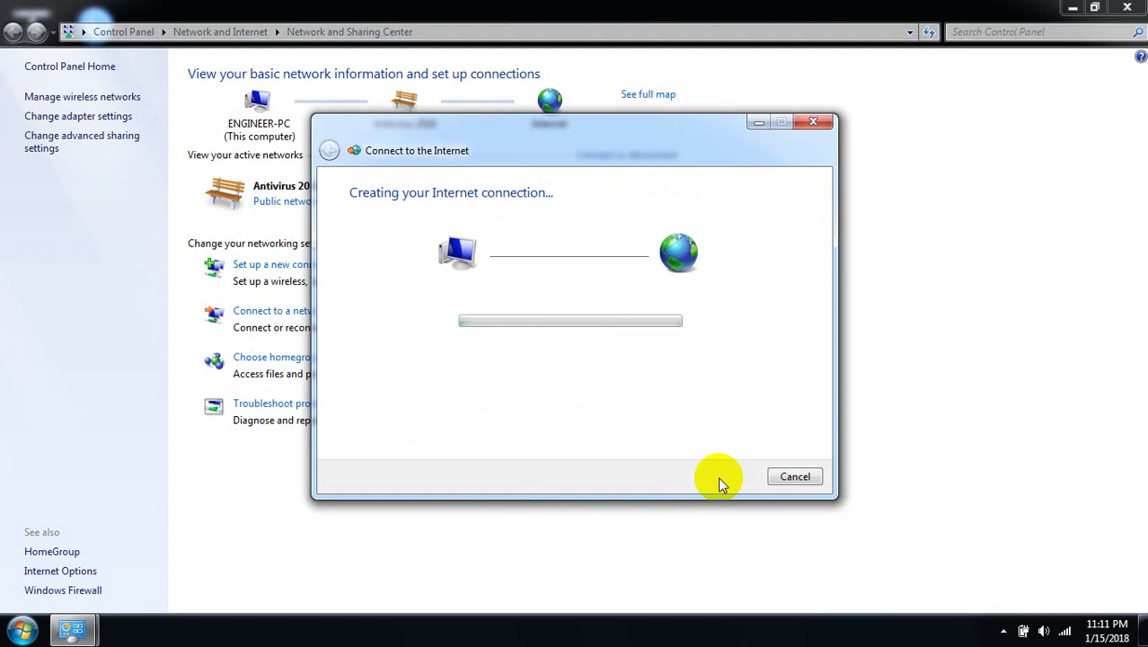
# Cancel the connection attempt, then select Broadband Connection in the tray's network list
pyautogui.click(814, 126)
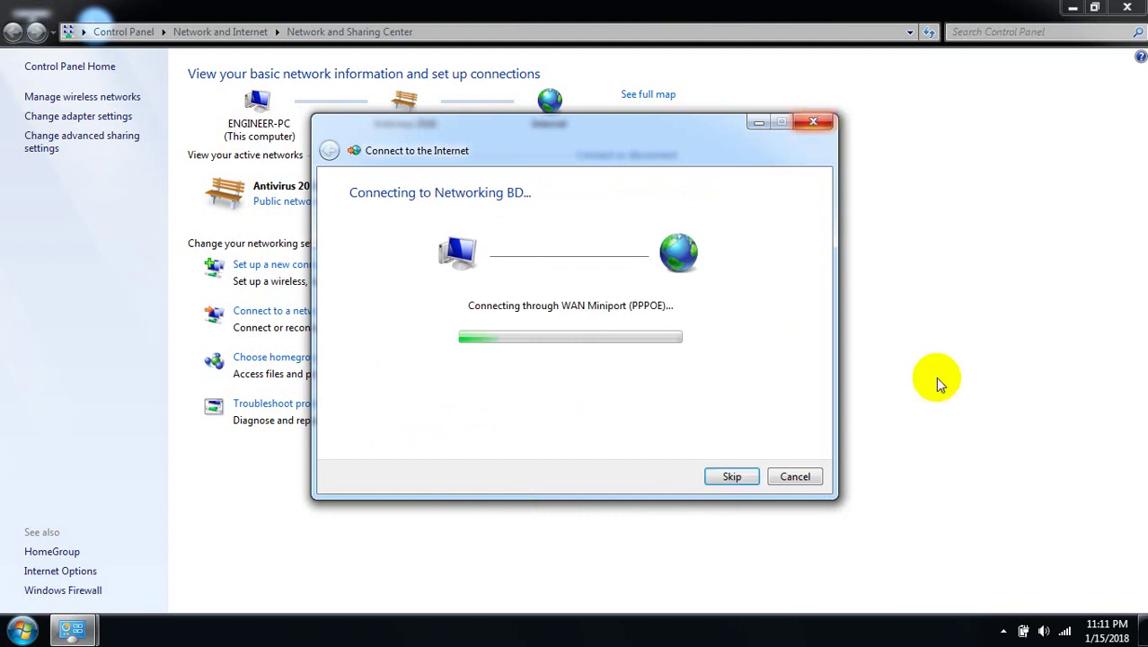
pyautogui.click(1064, 632)
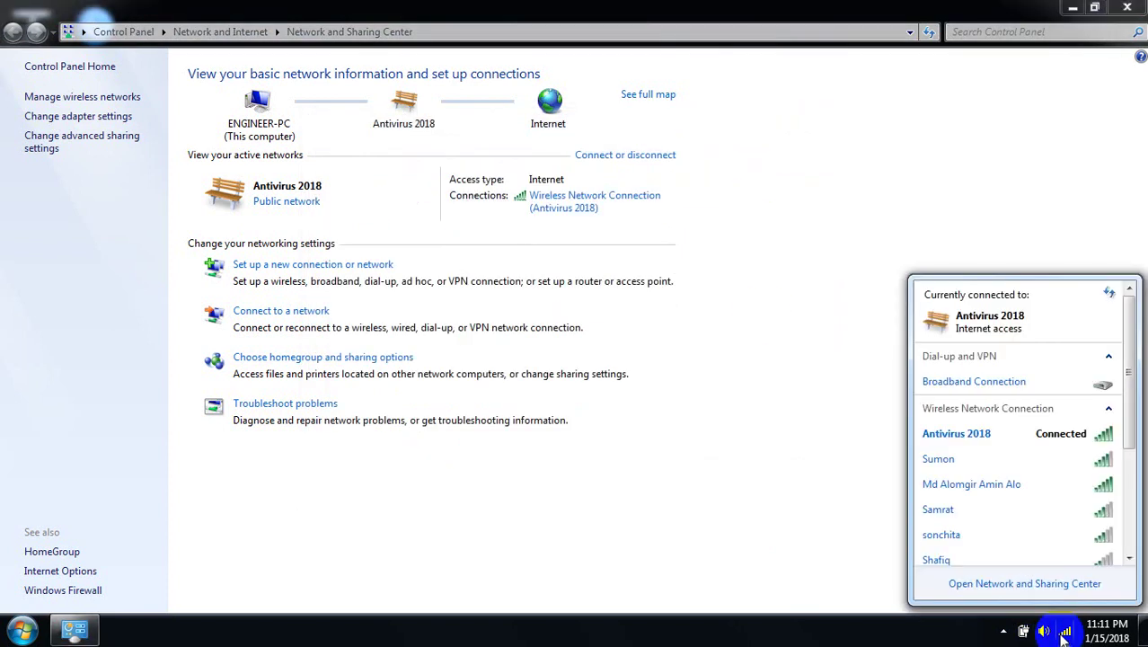
pyautogui.click(999, 386)
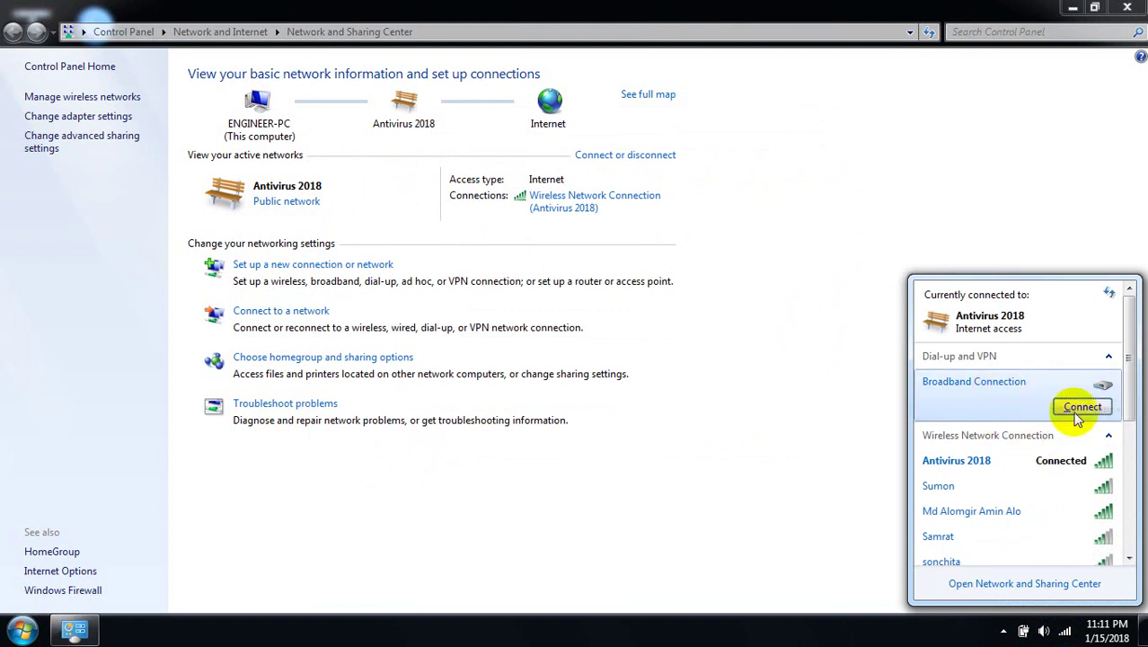
# Try connecting Broadband Connection, dismiss its sign-in prompt, and close the Network and Sharing Center
pyautogui.click(1076, 405)
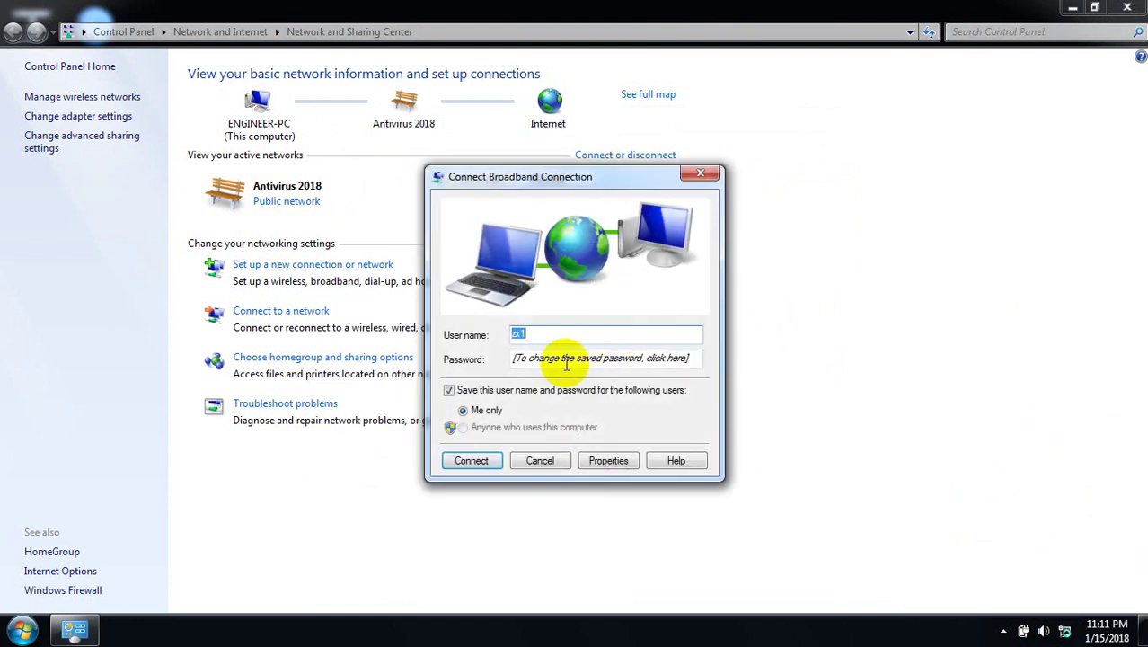
pyautogui.click(562, 362)
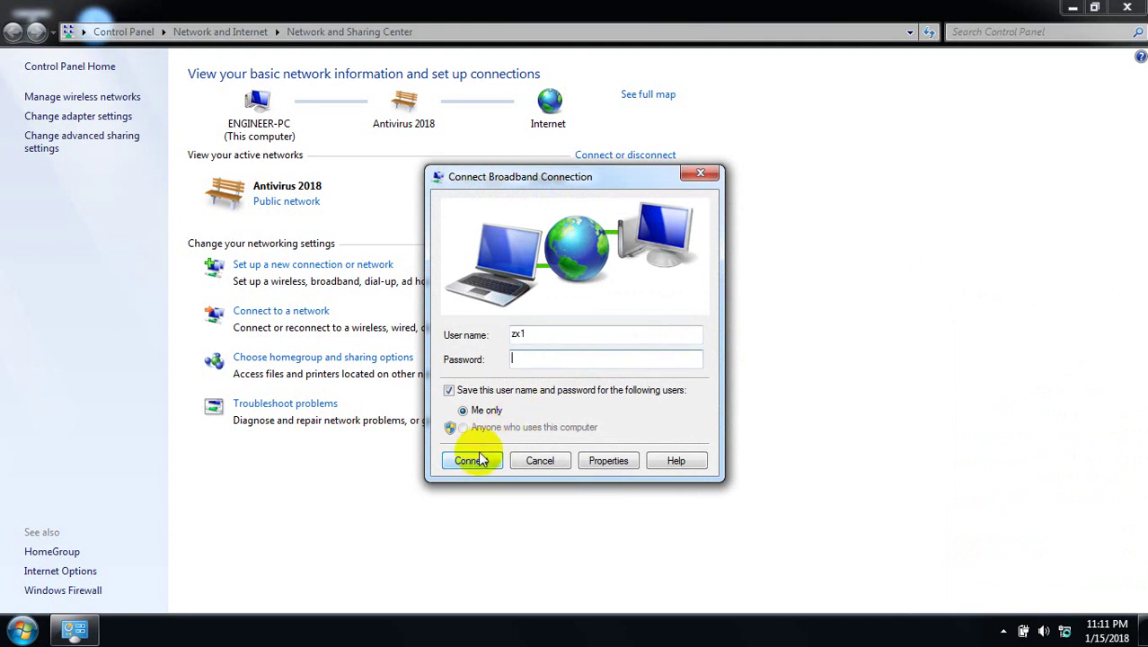
pyautogui.click(710, 176)
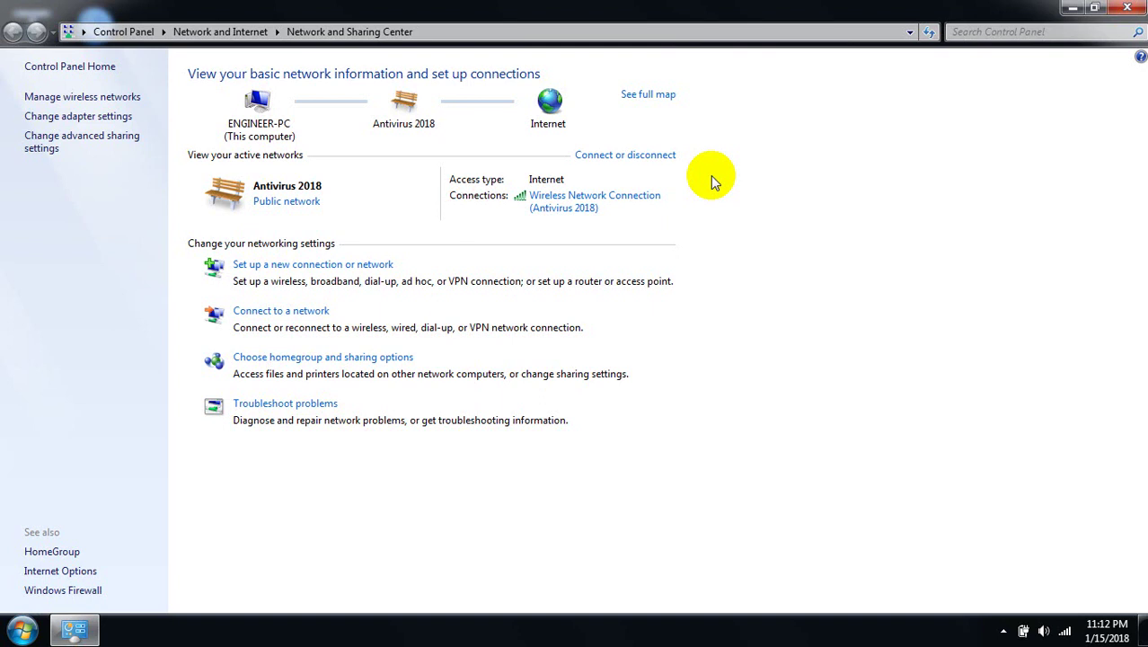
pyautogui.click(1120, 8)
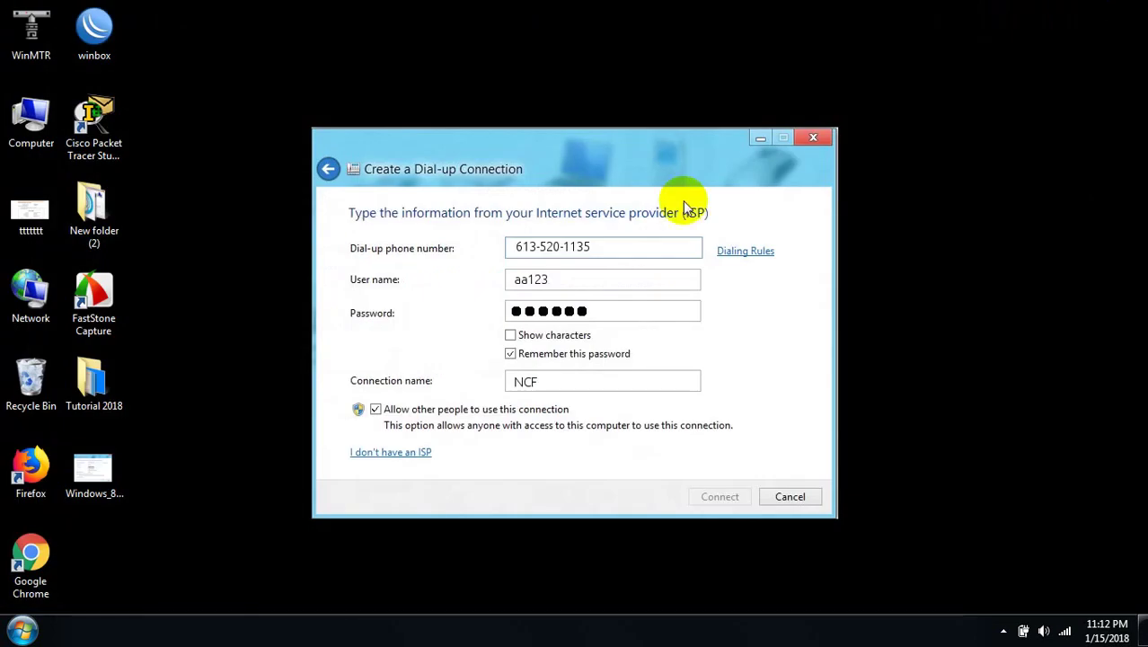